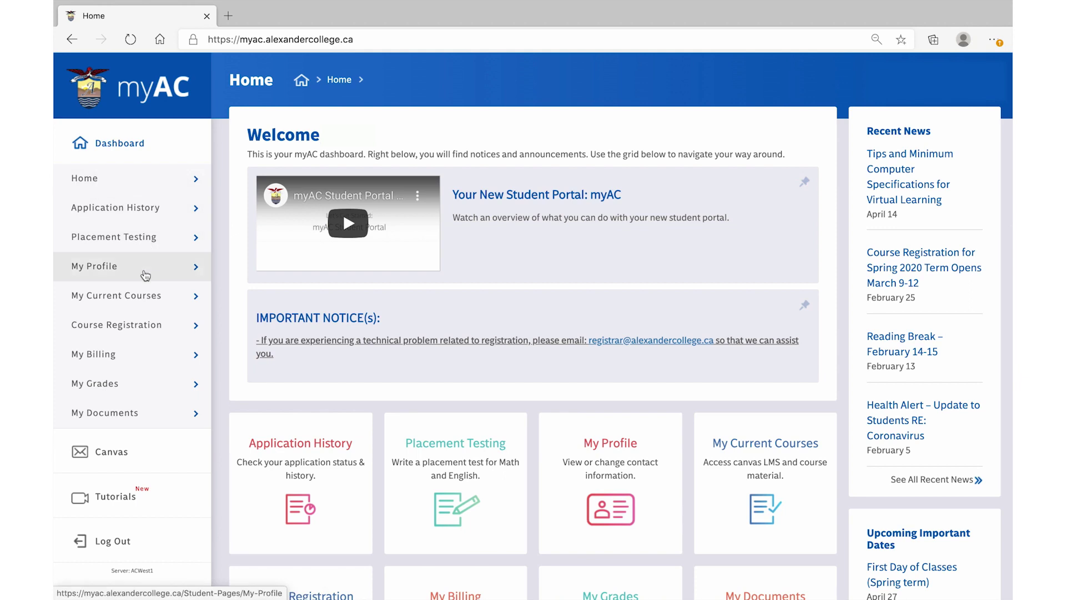
# - From the My Profile page, select the Email field and submit the contact details with SAVE CHANGES
pyautogui.click(567, 446)
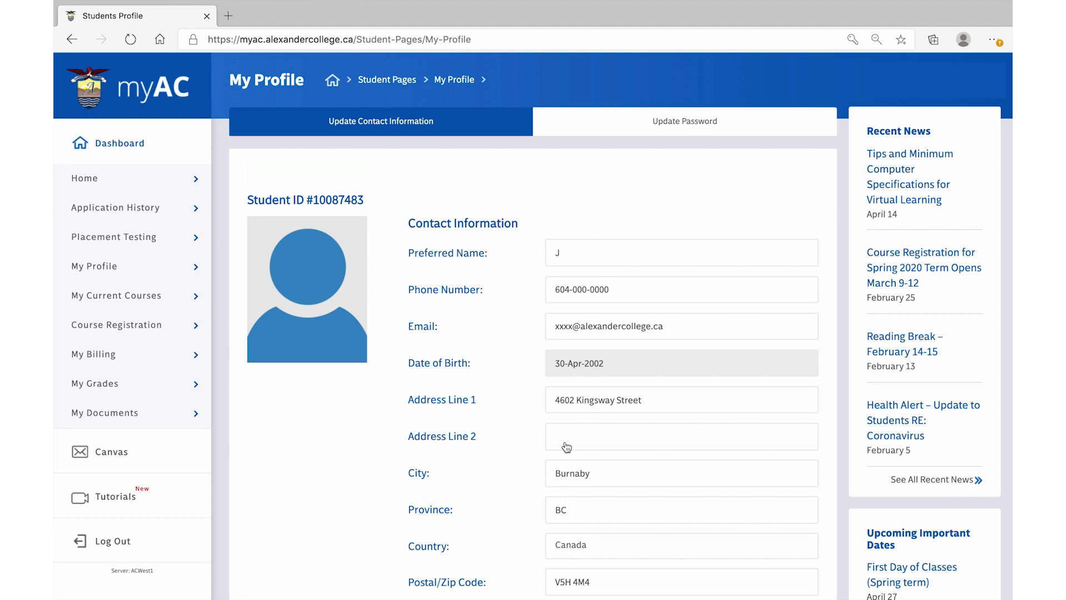
pyautogui.click(549, 326)
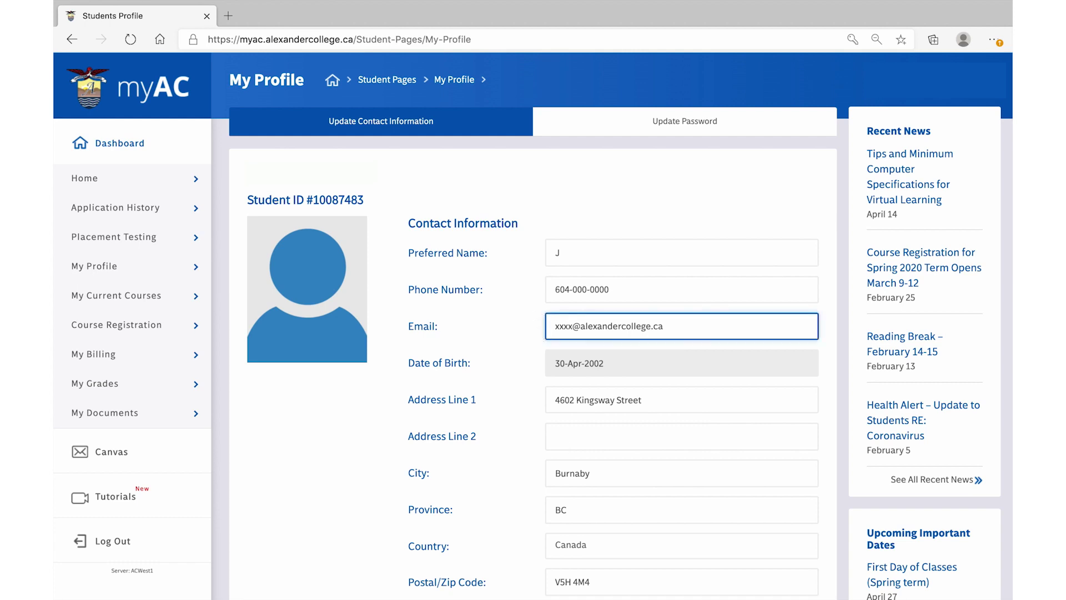
pyautogui.scroll(-5, 636, 404)
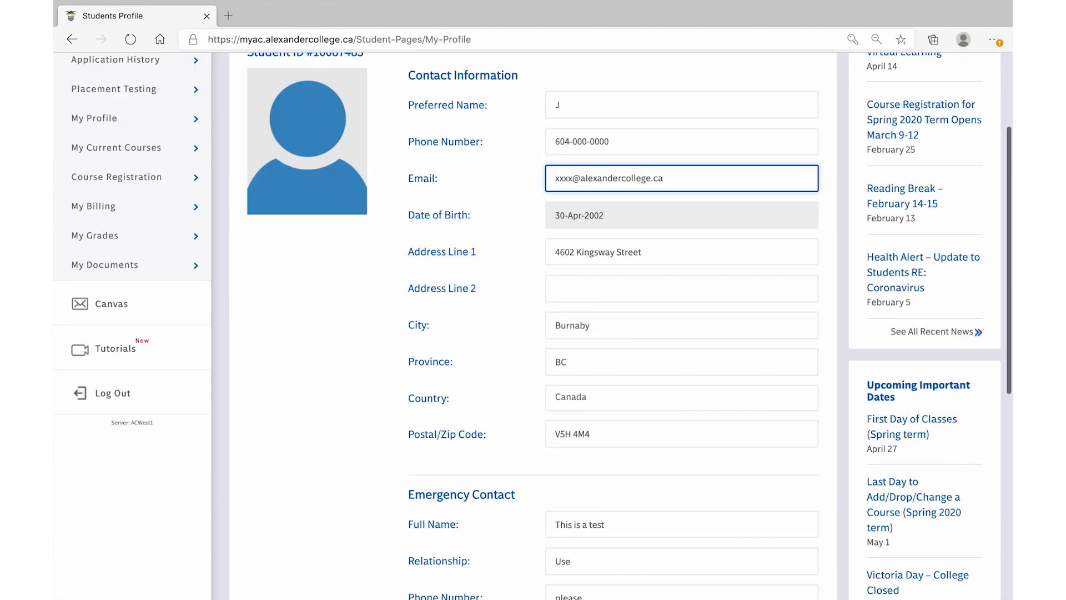
pyautogui.scroll(-5, 635, 404)
pyautogui.scroll(-1, 636, 404)
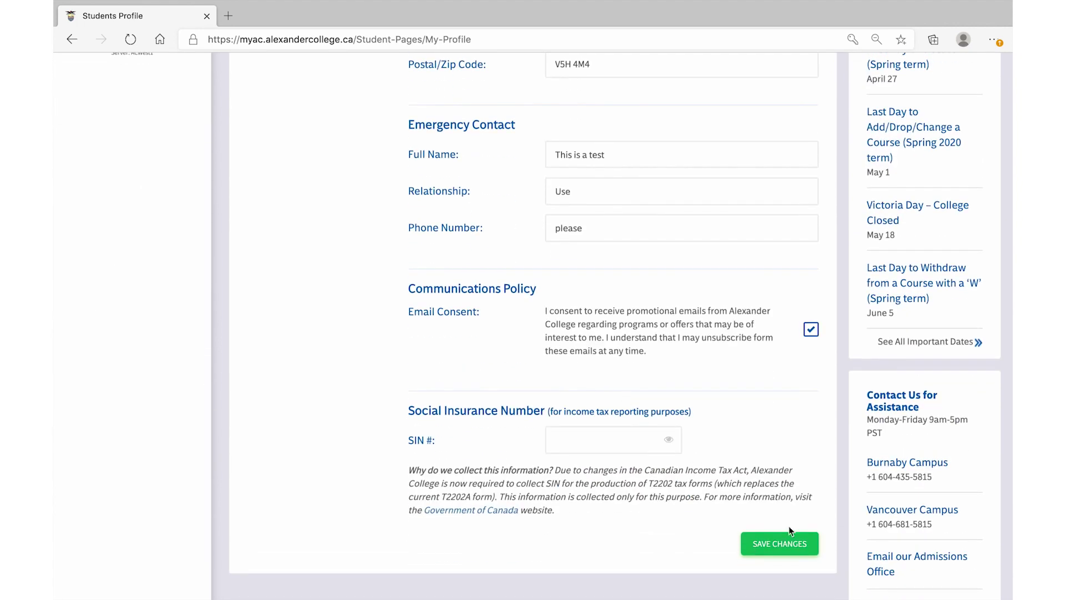
pyautogui.click(781, 544)
# - Submit SAVE CHANGES again until the 'Contact Information Updated!' banner appears
pyautogui.click(782, 543)
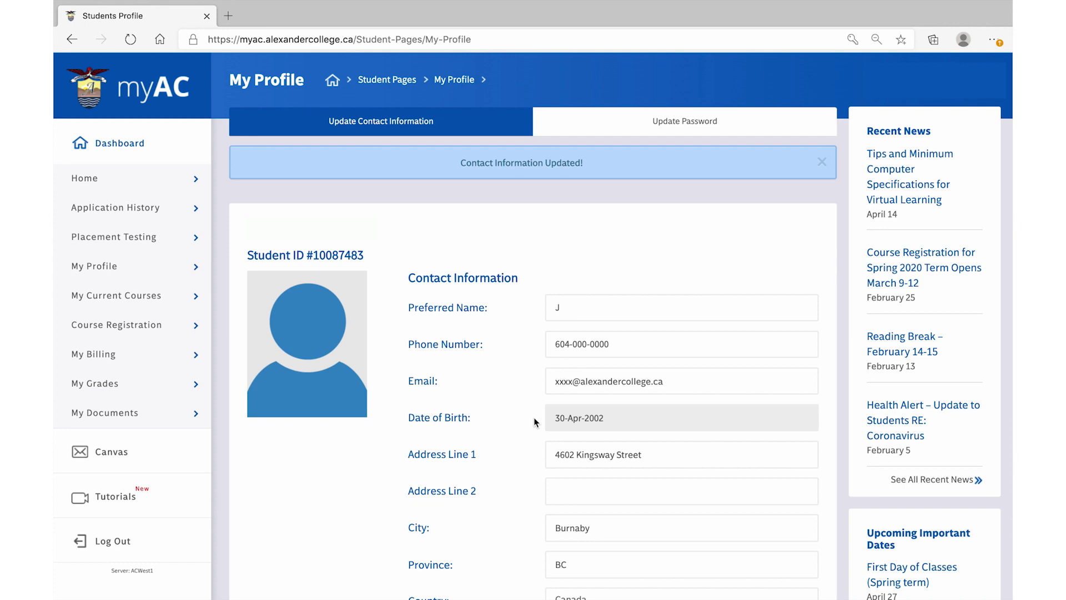
pyautogui.scroll(-5, 535, 417)
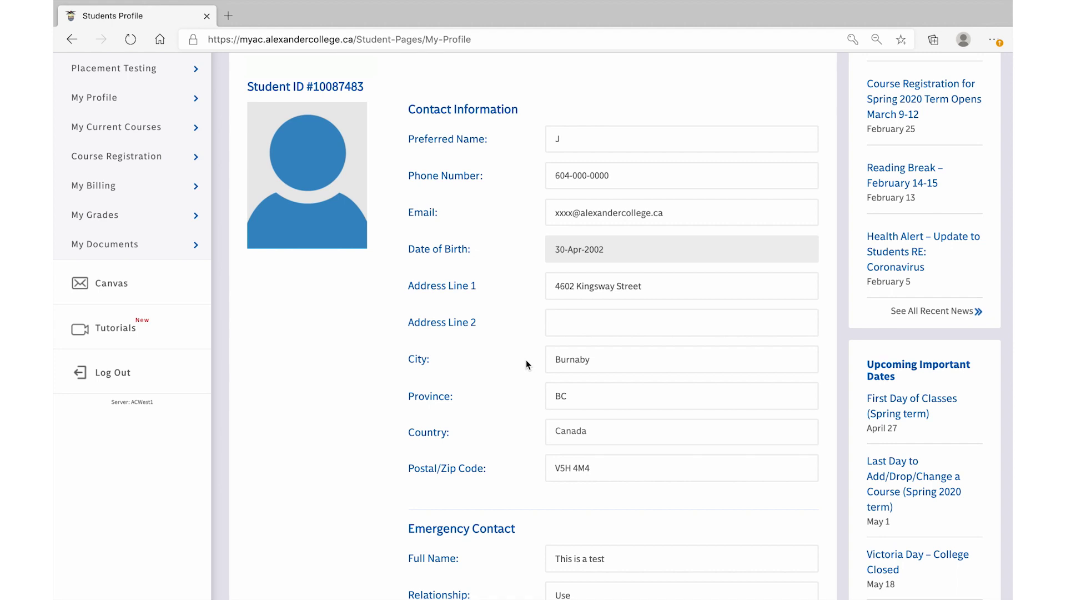
pyautogui.scroll(-3, 525, 360)
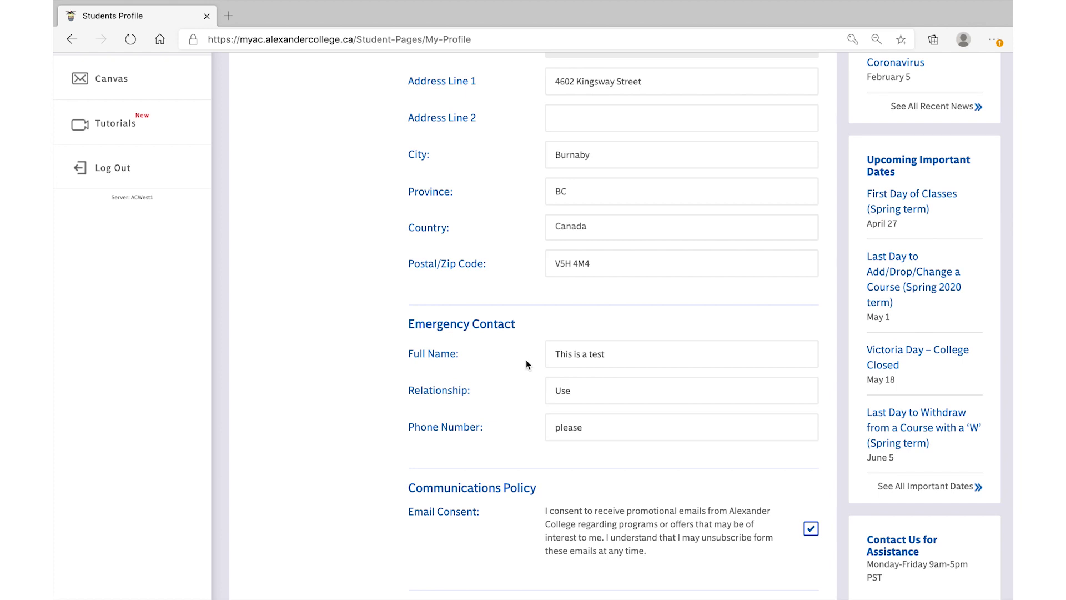
pyautogui.scroll(-5, 525, 360)
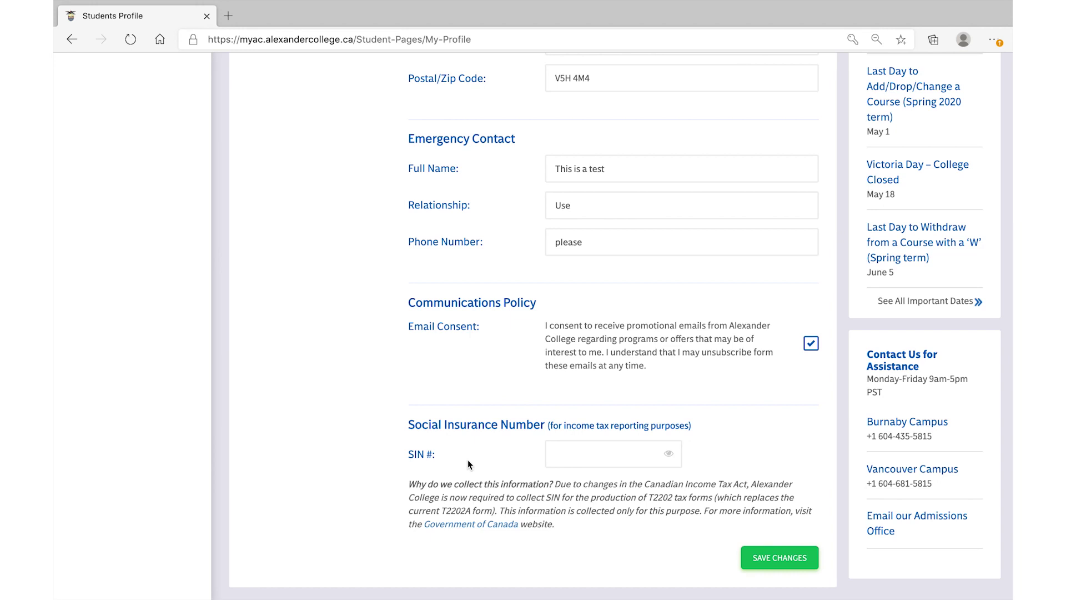
pyautogui.scroll(3, 297, 388)
pyautogui.scroll(3, 297, 387)
pyautogui.scroll(3, 297, 387)
pyautogui.scroll(2, 297, 388)
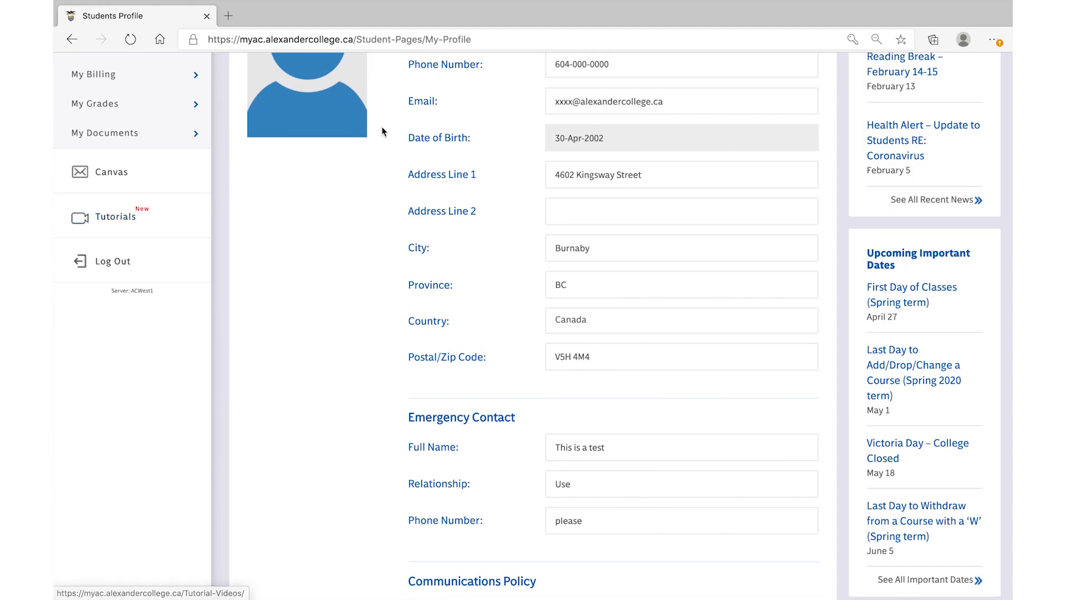
pyautogui.scroll(8, 516, 90)
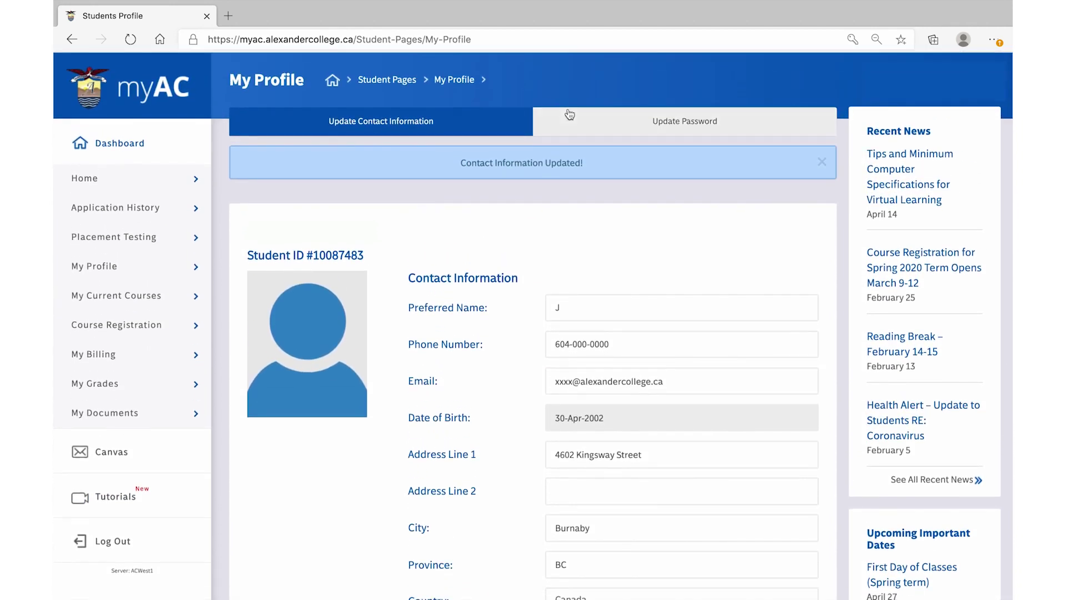
# - Switch to the Update Password tab, which ends the session at the login page
pyautogui.click(622, 127)
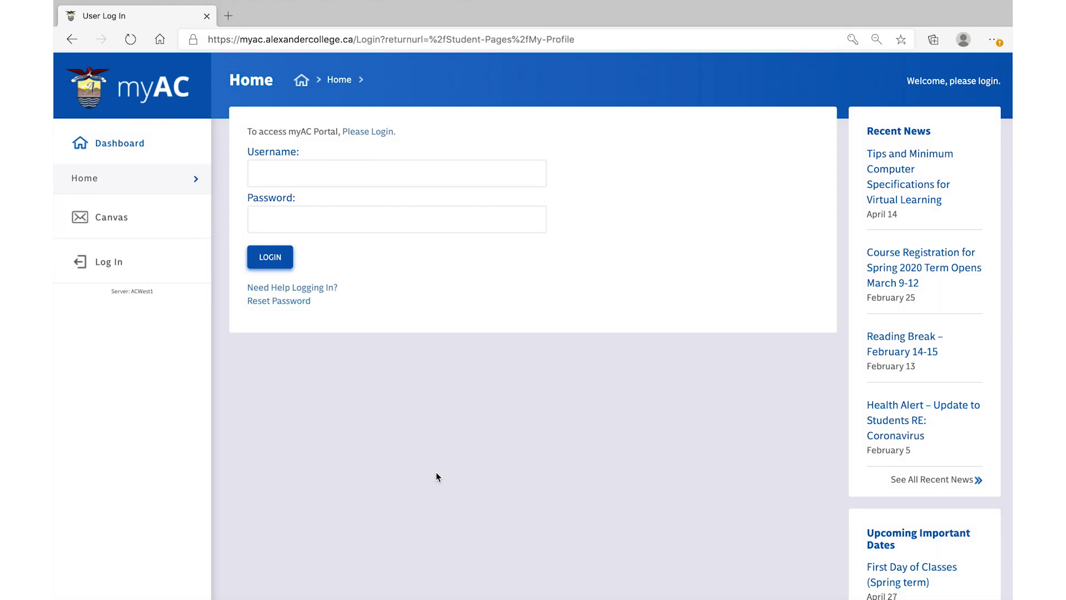
# - Open the Reset Password dialog and fill in the user name from the suggestion
pyautogui.click(261, 300)
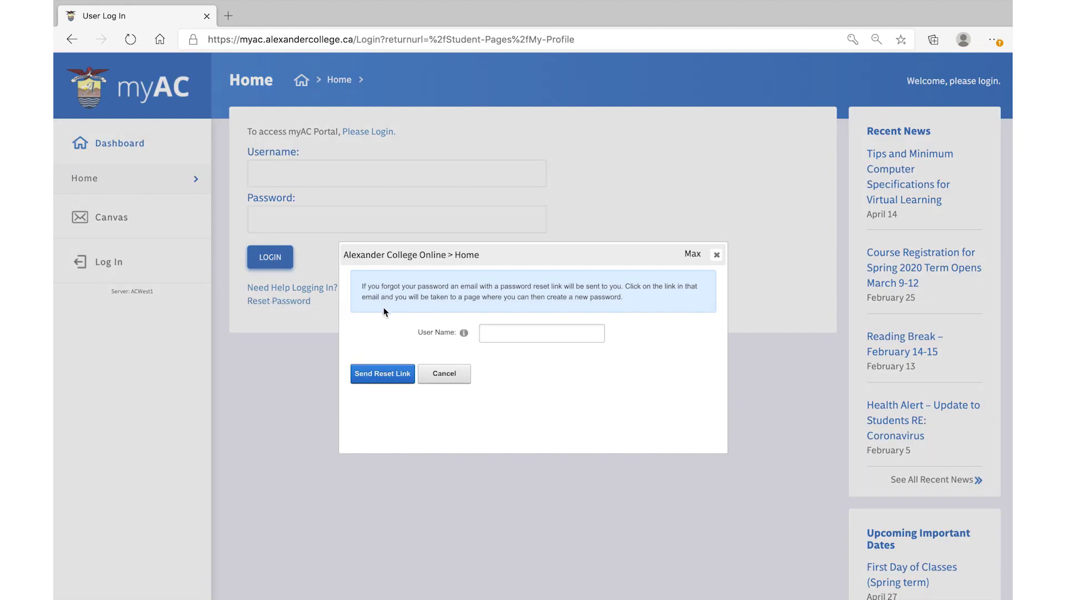
pyautogui.click(514, 334)
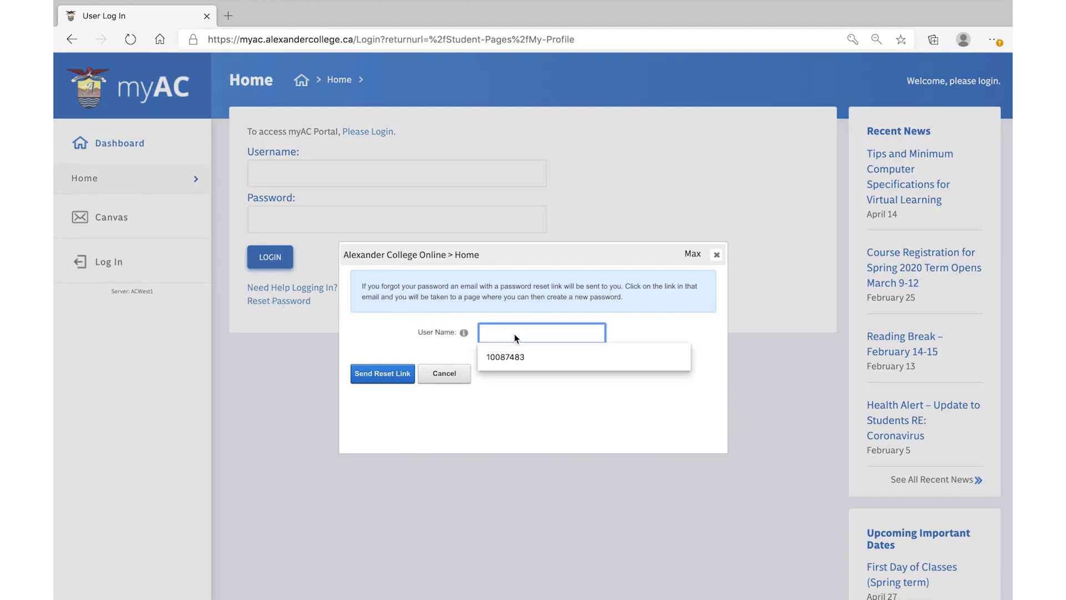
pyautogui.click(515, 359)
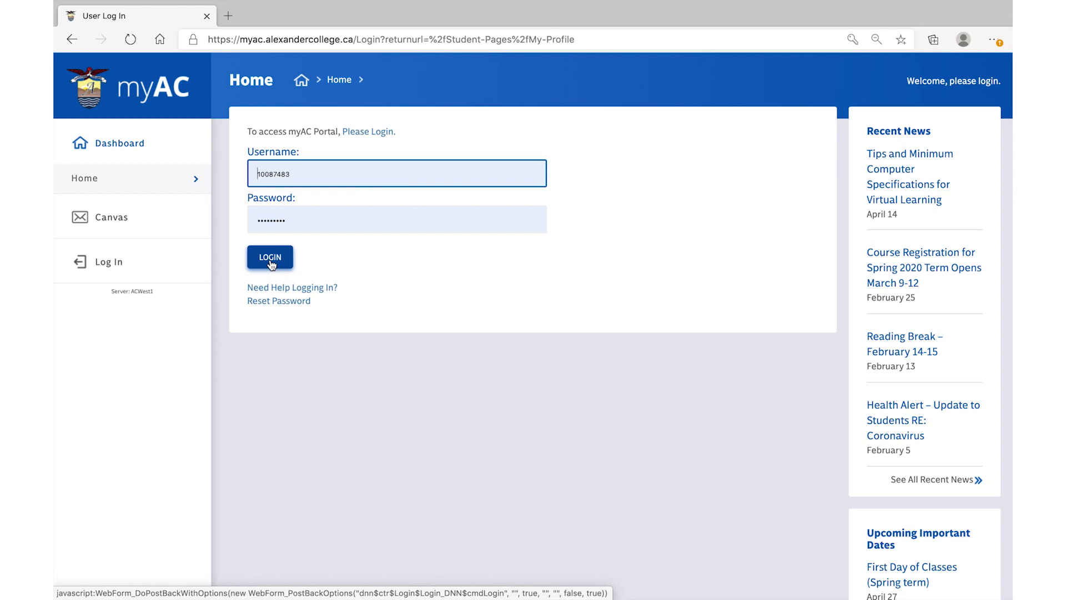
# - Submit the login to load the dashboard with welcome notices and the navigation menu
pyautogui.click(269, 258)
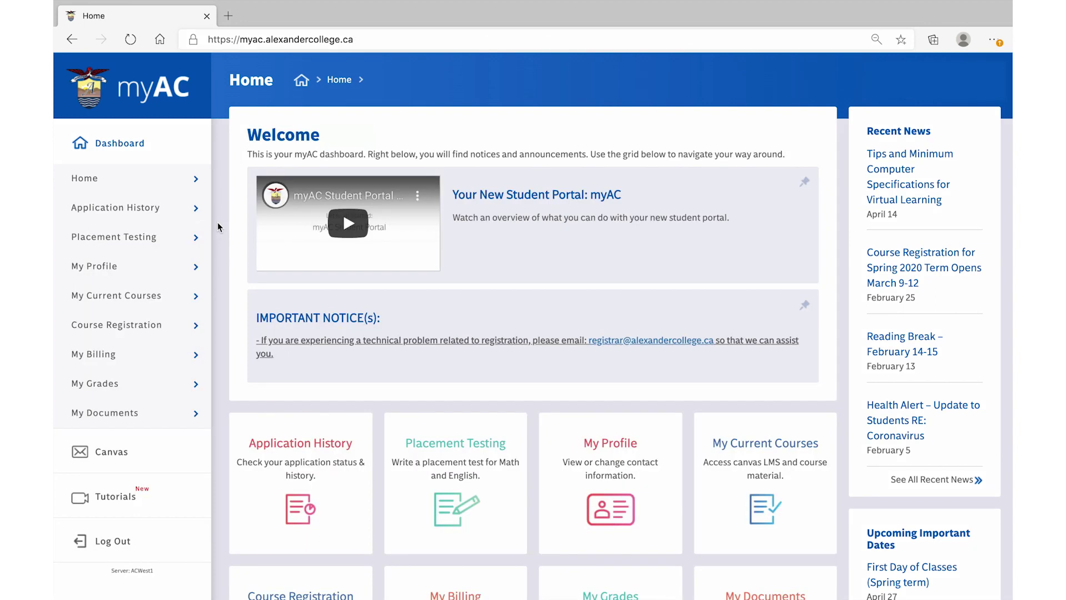